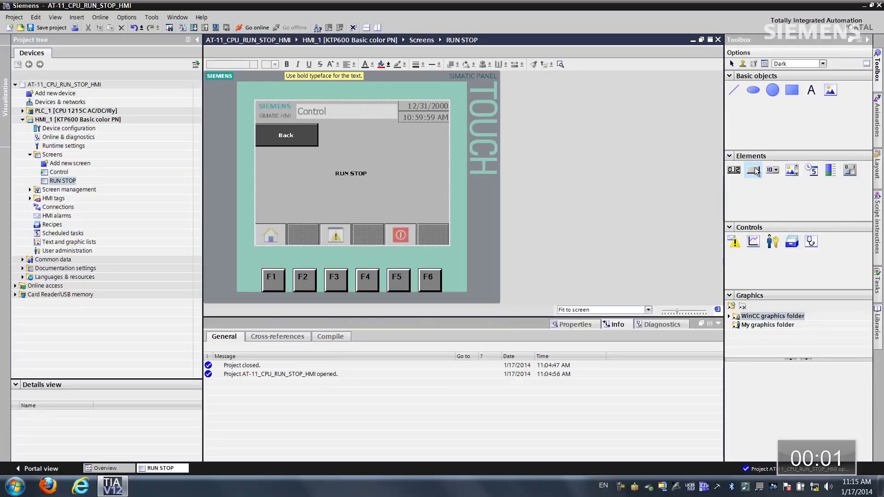
- Place two Button elements stacked one above the other on the right of the RUN STOP screen
{"action": "left_click_drag", "start_coordinate": [755, 173], "coordinate": [412, 137]}
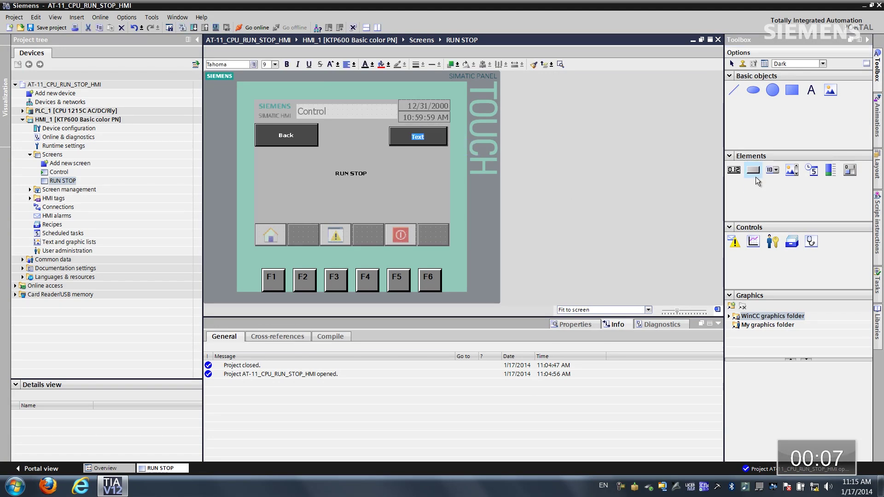
{"action": "left_click_drag", "start_coordinate": [755, 171], "coordinate": [417, 159]}
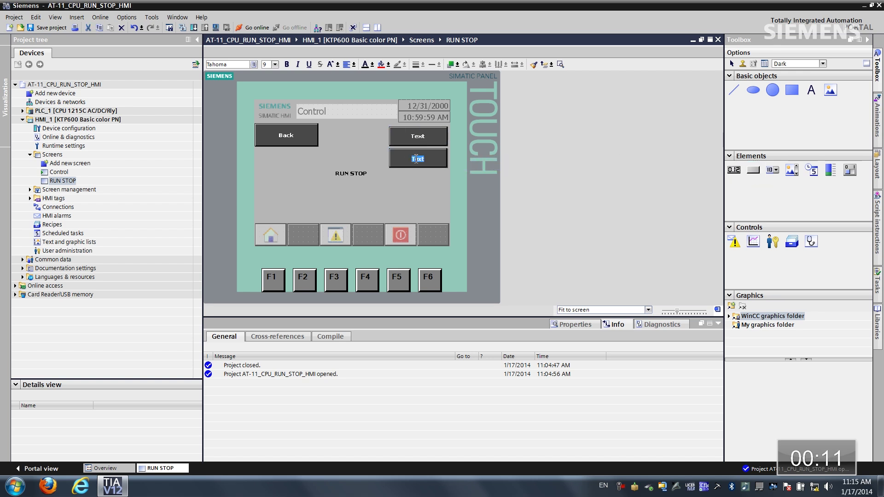
- Change the upper button's label text to 'RUN'
{"action": "right_click", "coordinate": [400, 136]}
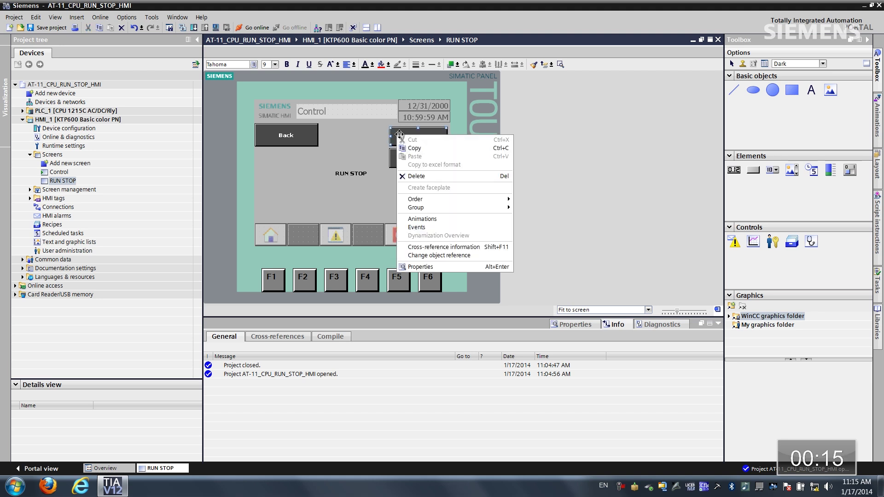
{"action": "left_click", "coordinate": [428, 268]}
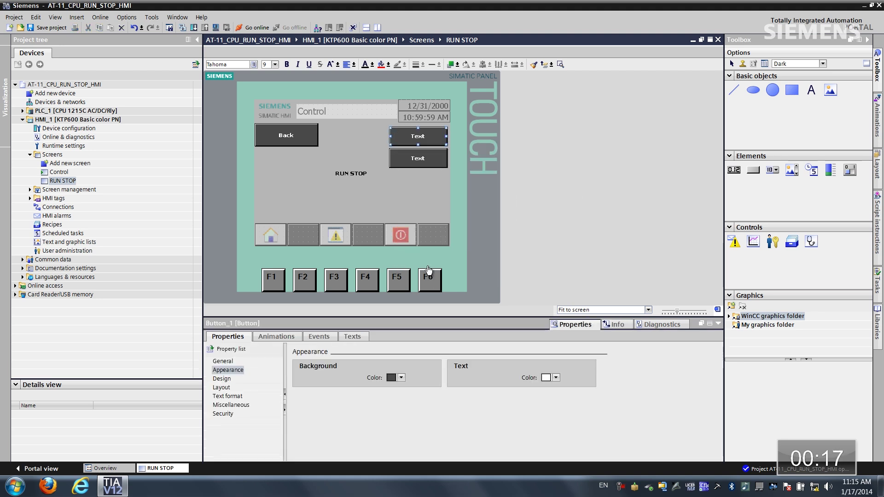
{"action": "left_click", "coordinate": [223, 361]}
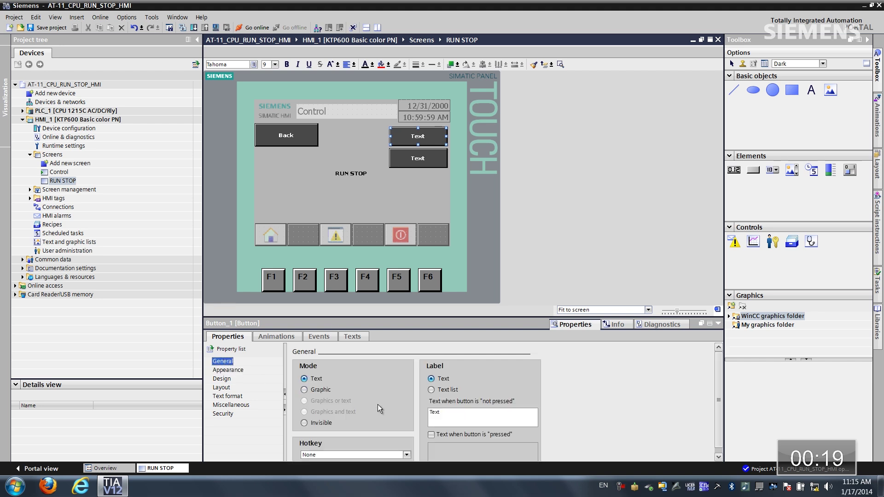
{"action": "left_click", "coordinate": [442, 415]}
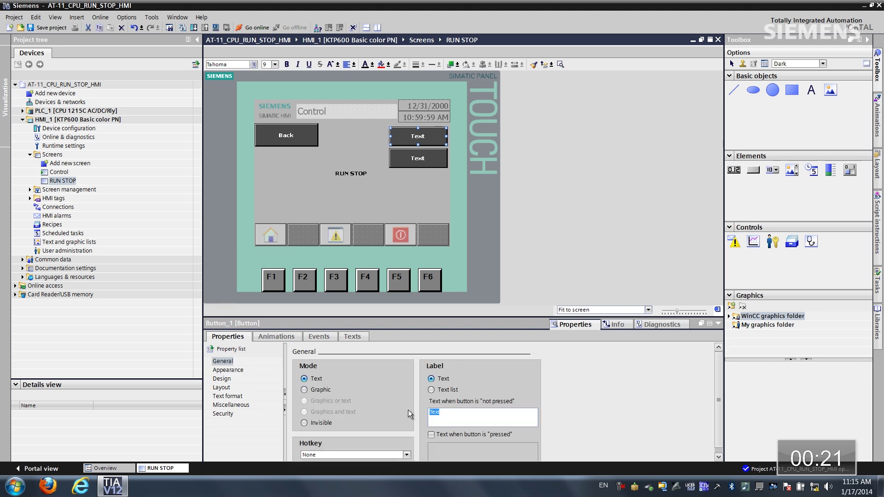
{"action": "type", "text": "RUN"}
{"action": "key", "text": "Return"}
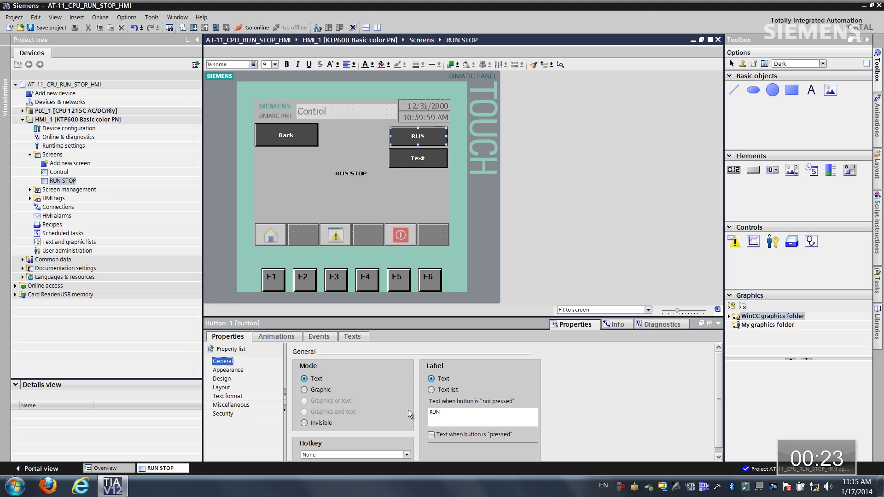
- Give the RUN button a green background and black text
{"action": "left_click", "coordinate": [227, 370]}
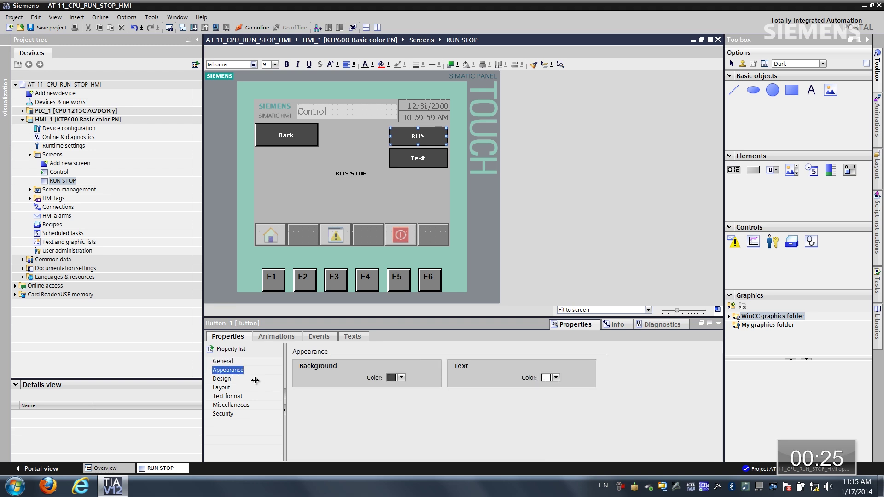
{"action": "left_click", "coordinate": [401, 377]}
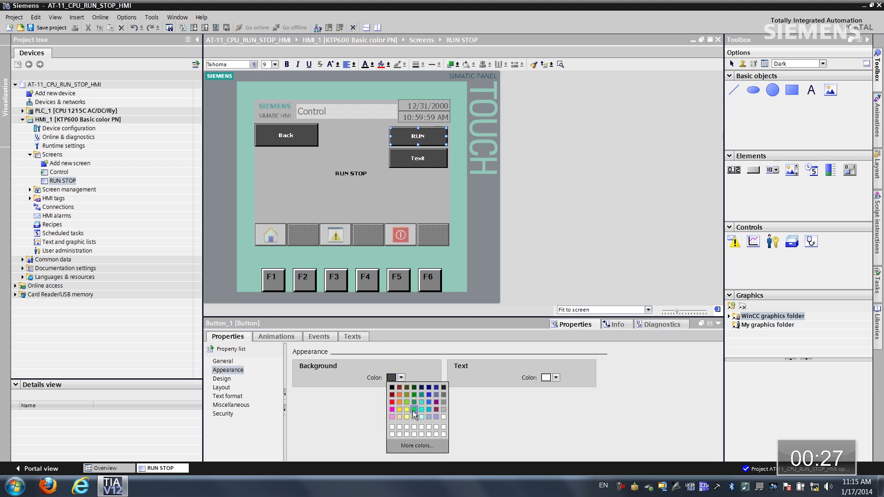
{"action": "left_click", "coordinate": [412, 411]}
{"action": "left_click", "coordinate": [556, 377]}
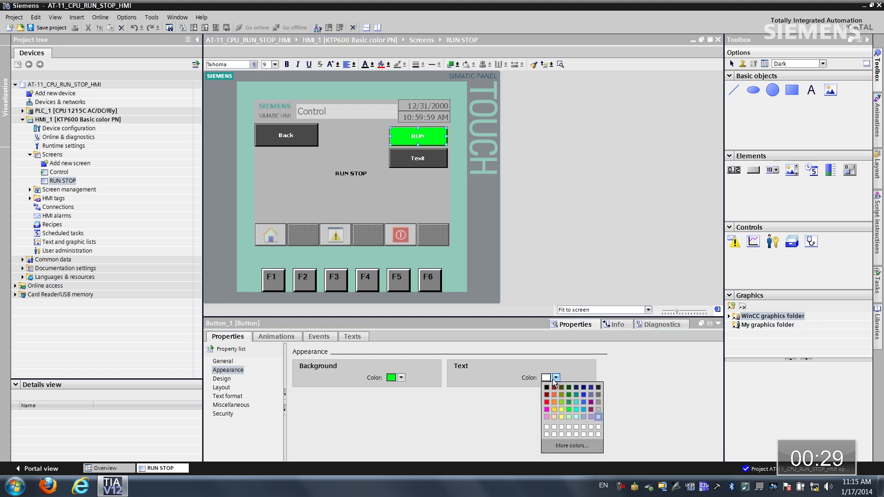
{"action": "left_click", "coordinate": [548, 390]}
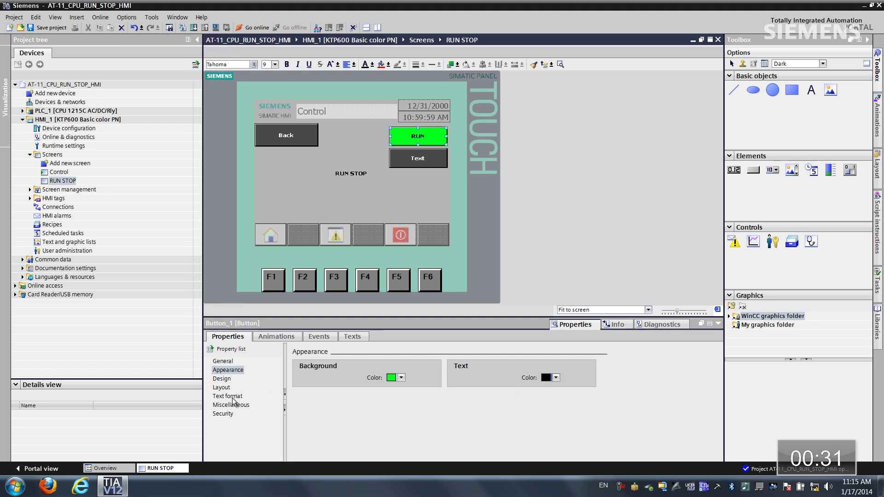
- Set the RUN button's label font size to 17
{"action": "left_click", "coordinate": [228, 396]}
{"action": "left_click", "coordinate": [531, 378]}
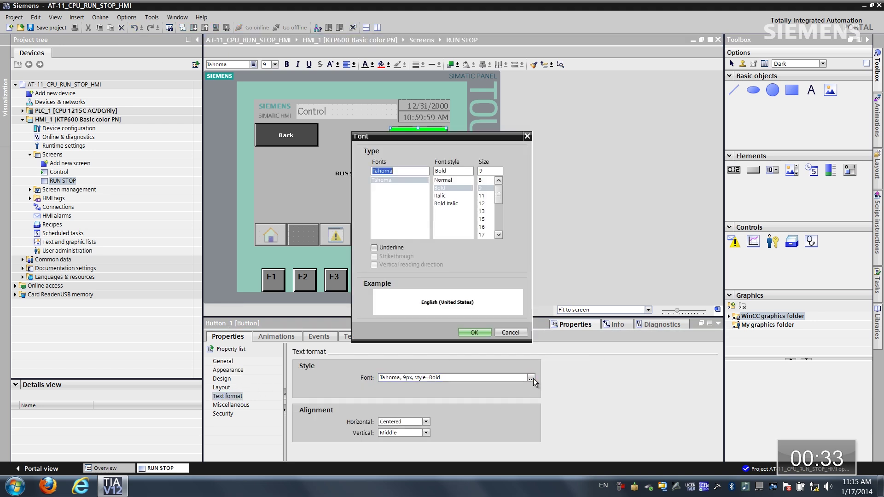
{"action": "left_click", "coordinate": [481, 235]}
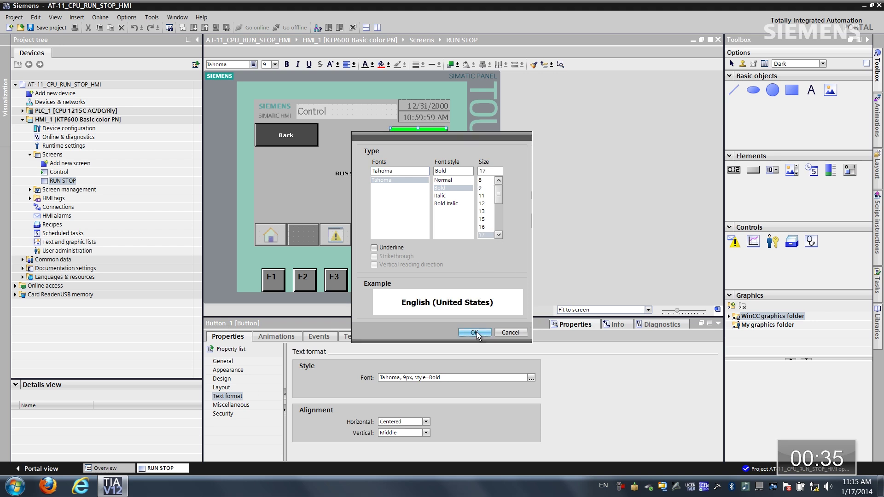
{"action": "left_click", "coordinate": [475, 332]}
{"action": "left_click", "coordinate": [319, 338]}
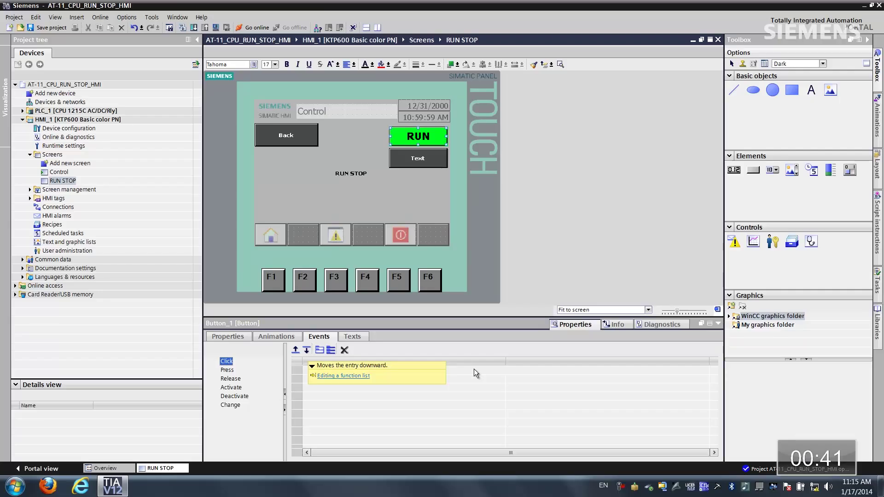
- Assign the SetPLCMode function to the RUN button's Click event
{"action": "left_click", "coordinate": [474, 369]}
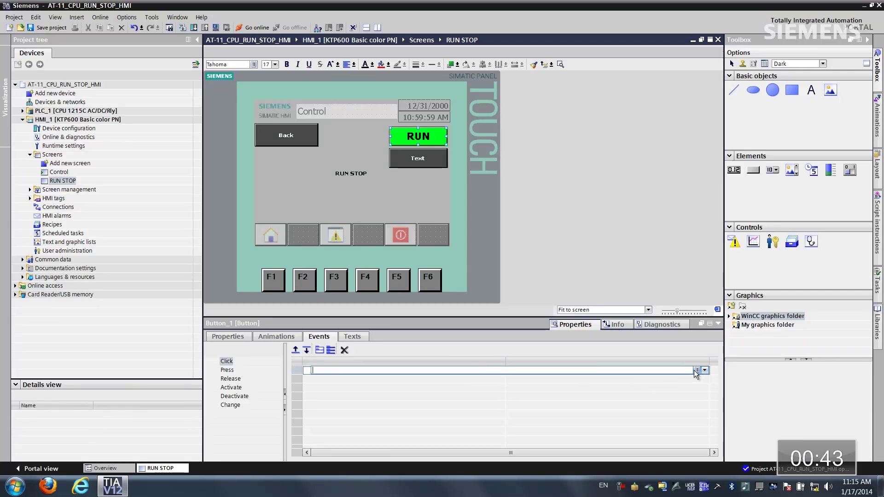
{"action": "left_click", "coordinate": [695, 370]}
{"action": "left_click_drag", "start_coordinate": [714, 388], "coordinate": [711, 421]}
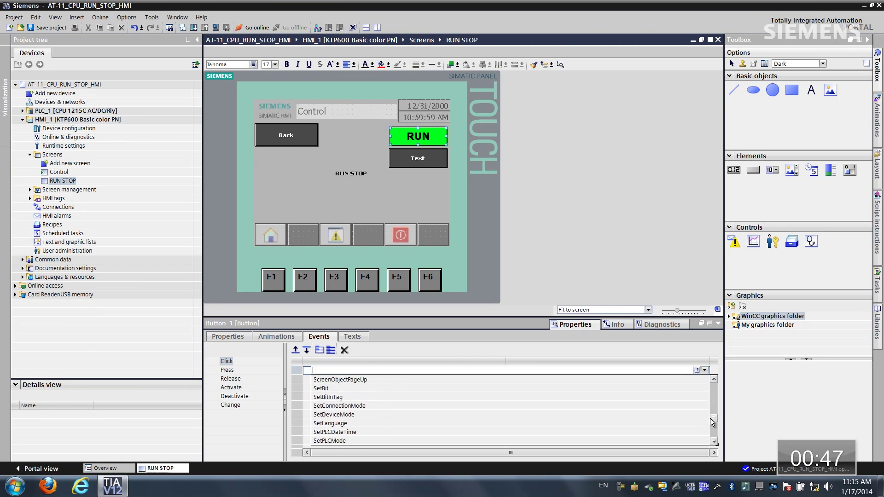
{"action": "left_click", "coordinate": [330, 441]}
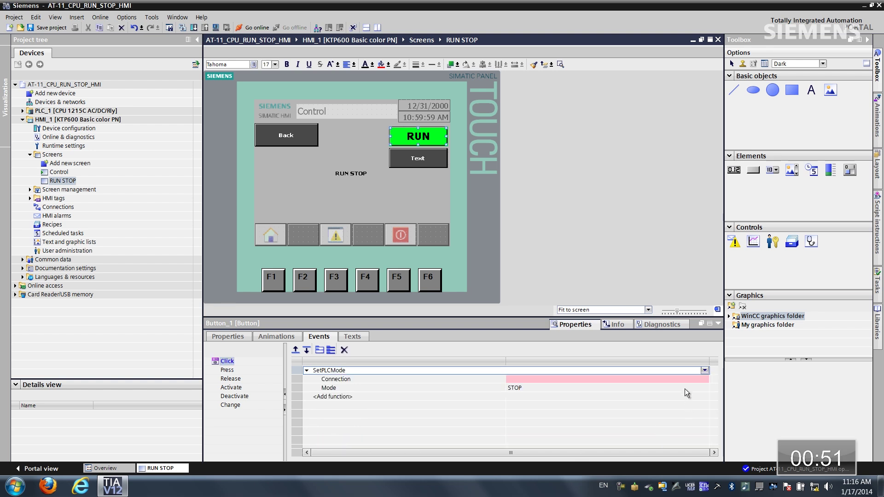
- Set SetPLCMode's connection to HMI_connection_1 and its mode to RUN
{"action": "left_click", "coordinate": [676, 378]}
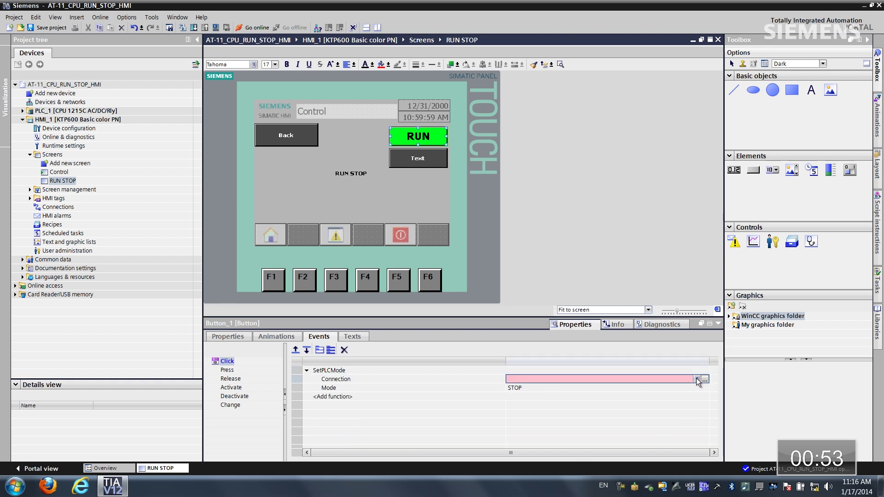
{"action": "left_click", "coordinate": [697, 378]}
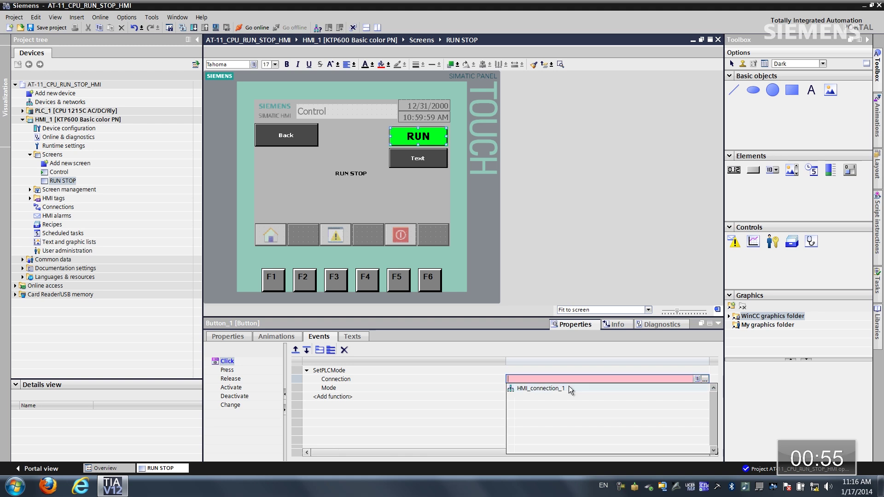
{"action": "left_click", "coordinate": [556, 389]}
{"action": "left_click", "coordinate": [601, 388]}
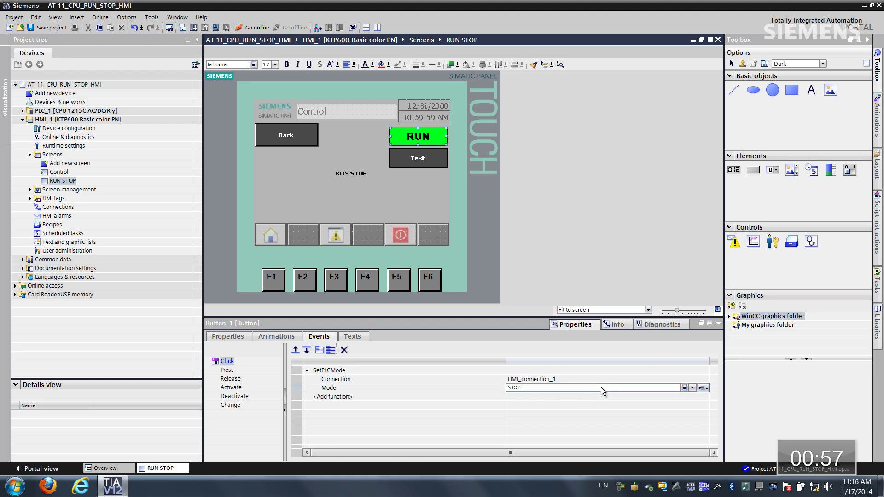
{"action": "left_click", "coordinate": [693, 388]}
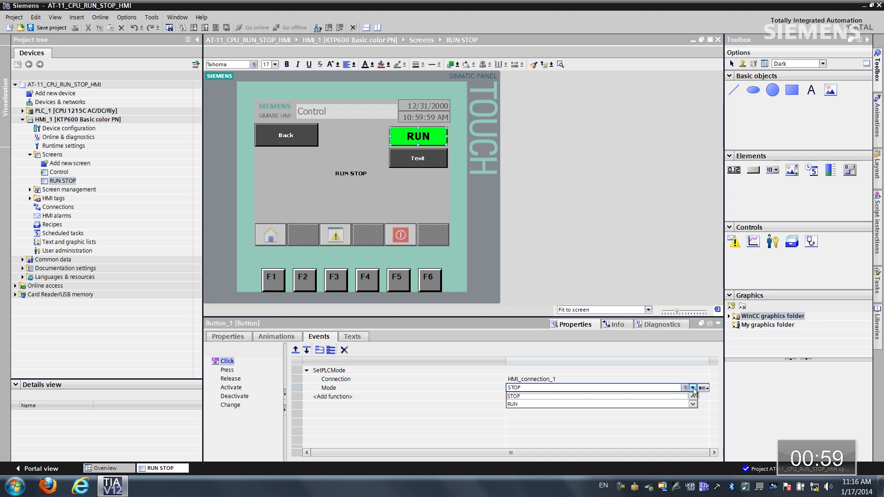
{"action": "left_click", "coordinate": [520, 404]}
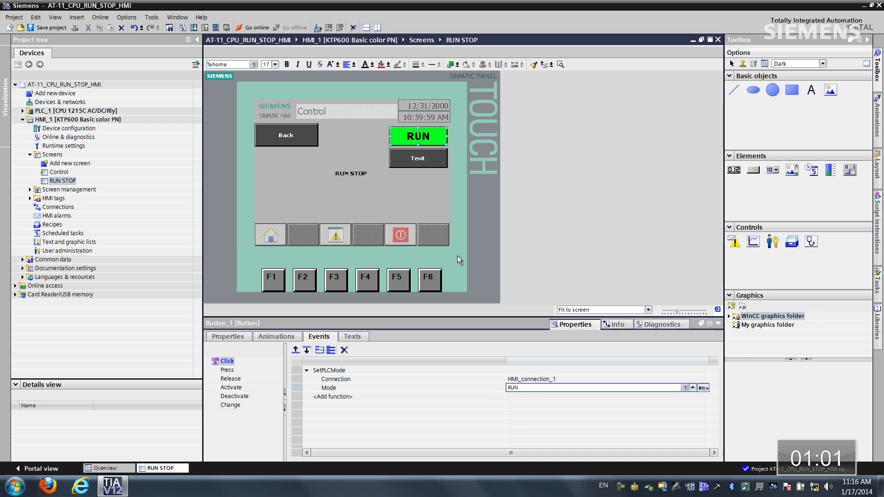
- Give the lower button's Click event SetPLCMode on HMI_connection_1, keeping mode STOP
{"action": "left_click", "coordinate": [402, 163]}
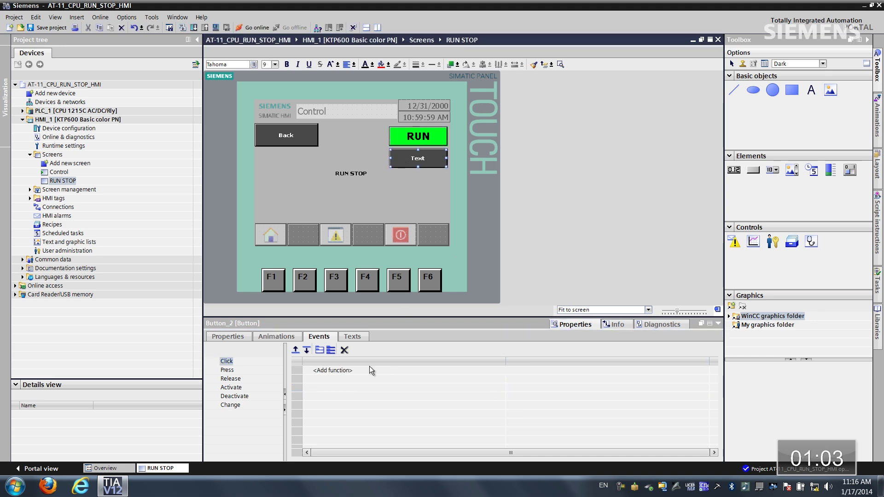
{"action": "left_click", "coordinate": [370, 370]}
{"action": "left_click", "coordinate": [704, 370]}
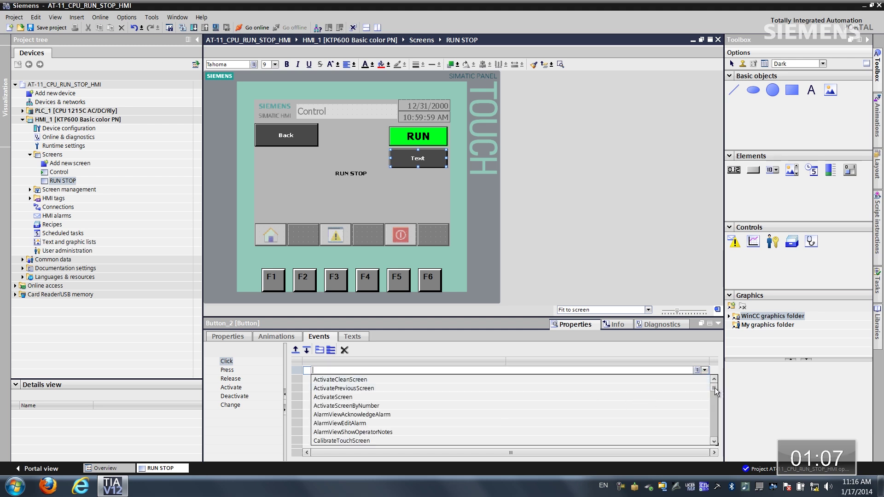
{"action": "left_click_drag", "start_coordinate": [713, 388], "coordinate": [712, 420]}
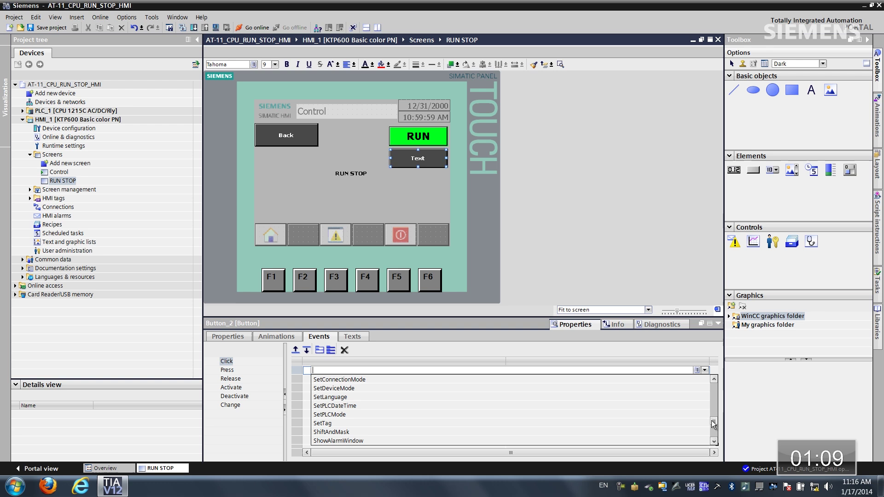
{"action": "left_click", "coordinate": [330, 415]}
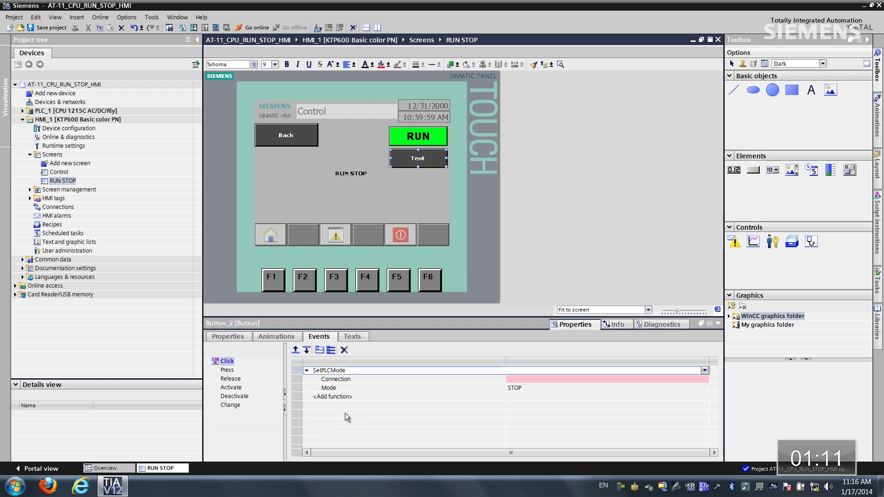
{"action": "left_click", "coordinate": [650, 379]}
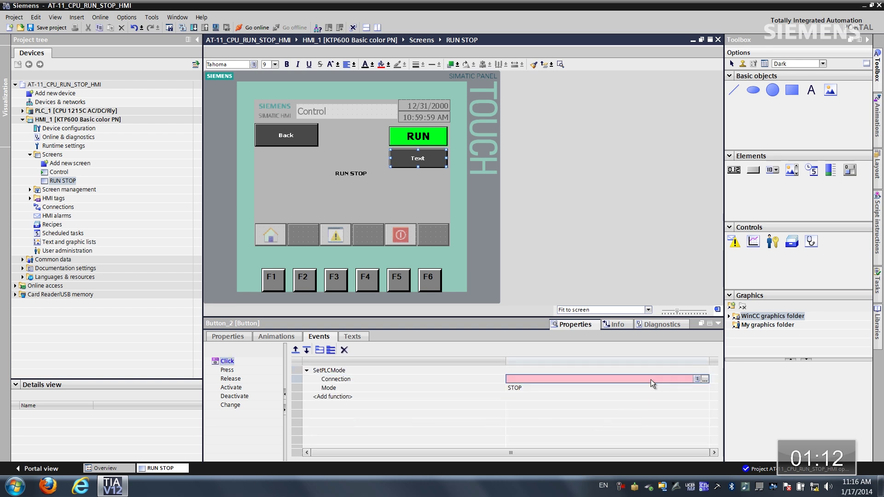
{"action": "left_click", "coordinate": [697, 379]}
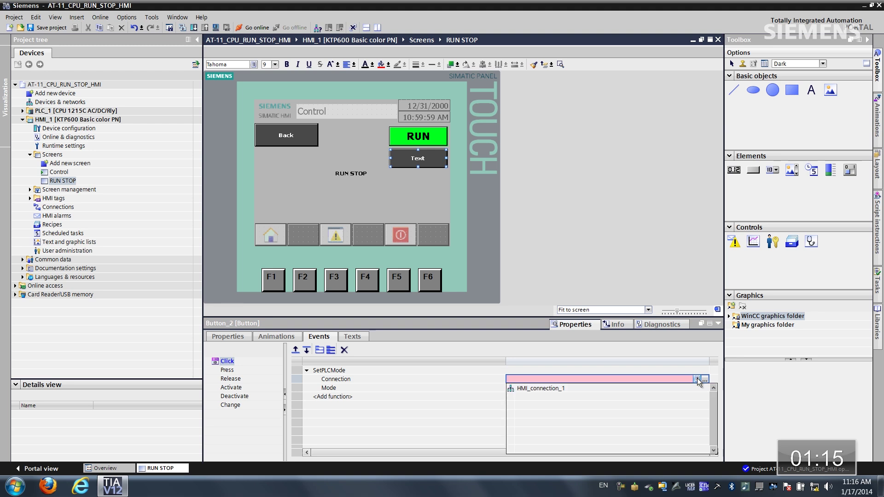
{"action": "left_click", "coordinate": [559, 389]}
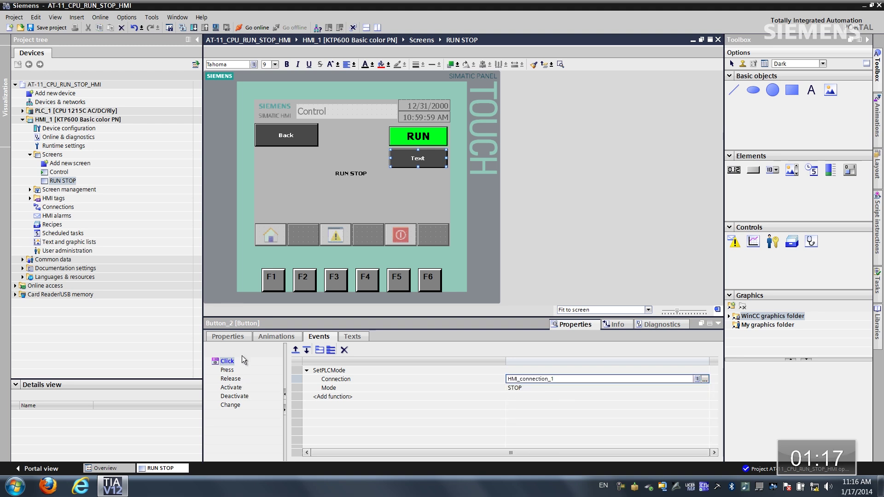
- Set the lower button's text font size to 17
{"action": "left_click", "coordinate": [229, 337]}
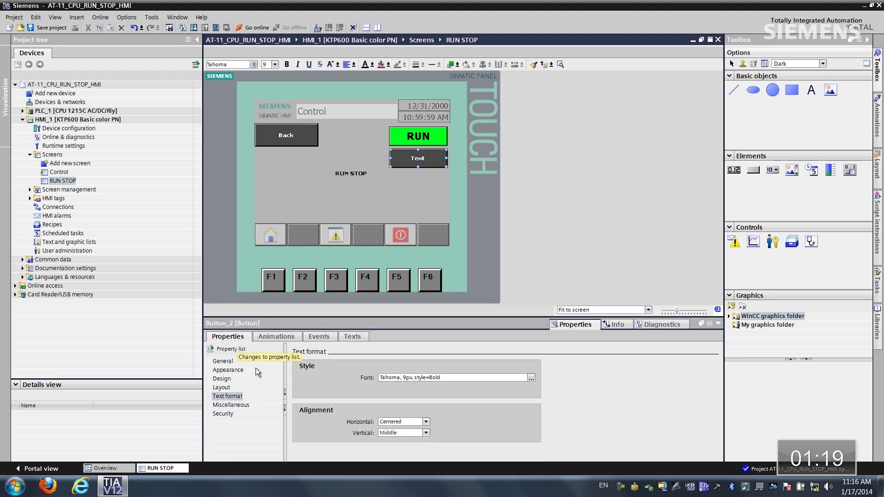
{"action": "left_click", "coordinate": [531, 379]}
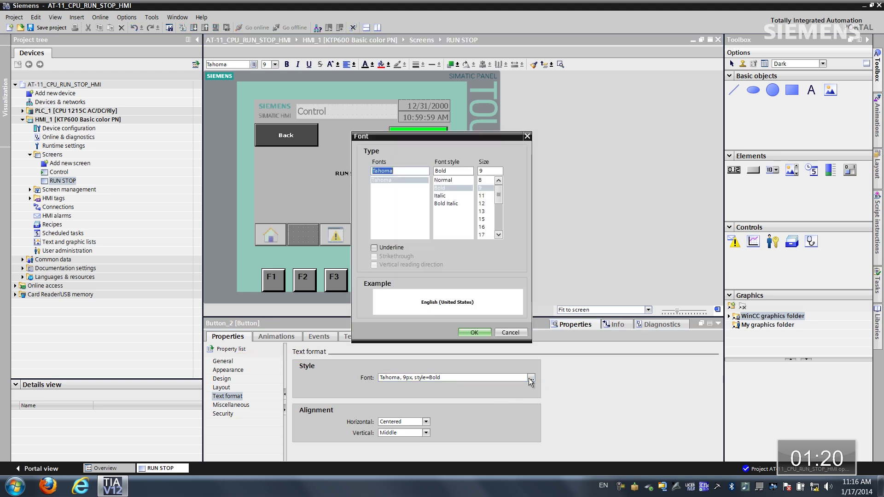
{"action": "left_click", "coordinate": [485, 235]}
{"action": "left_click", "coordinate": [475, 332]}
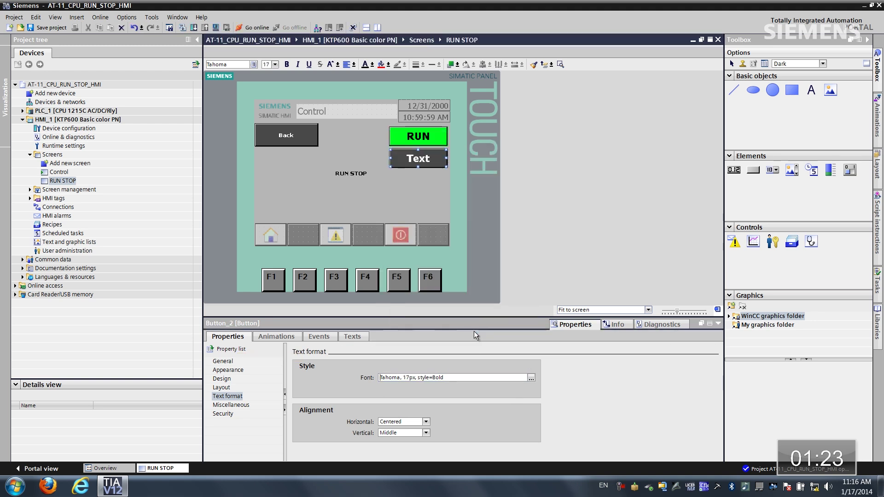
- Give the lower button a red background, black text and the label 'STOP'
{"action": "left_click", "coordinate": [228, 371]}
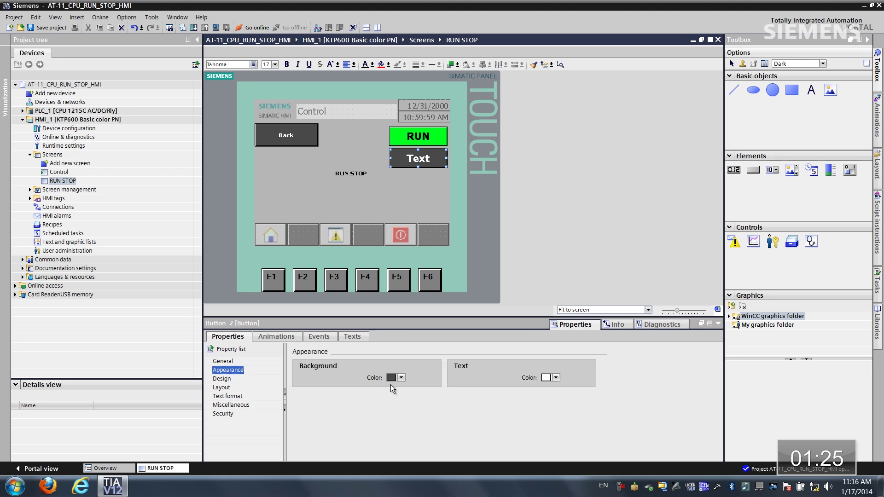
{"action": "left_click", "coordinate": [401, 379]}
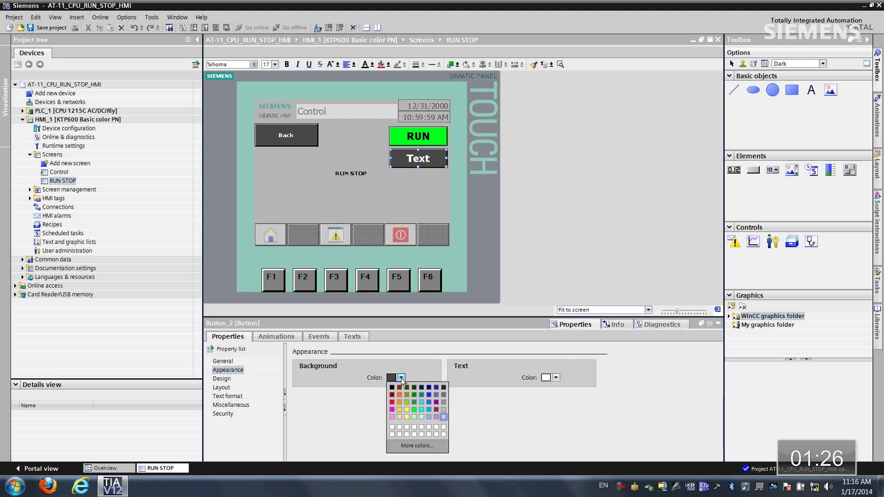
{"action": "left_click", "coordinate": [392, 402]}
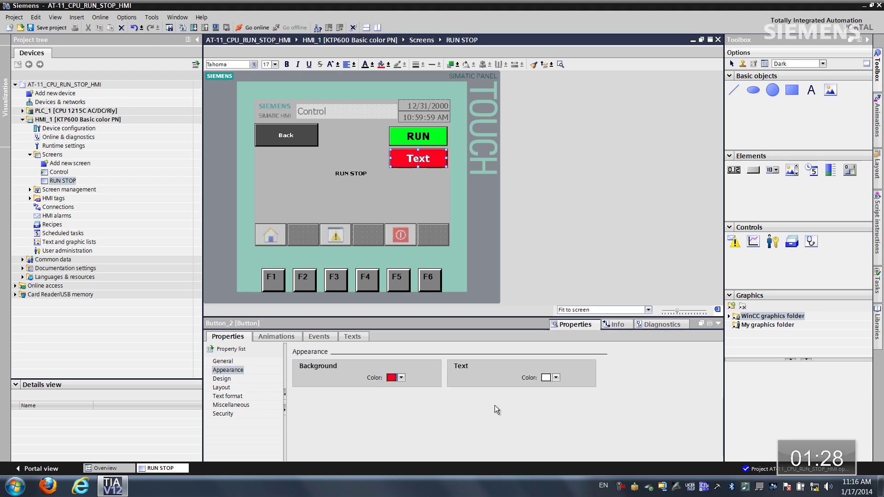
{"action": "left_click", "coordinate": [557, 378]}
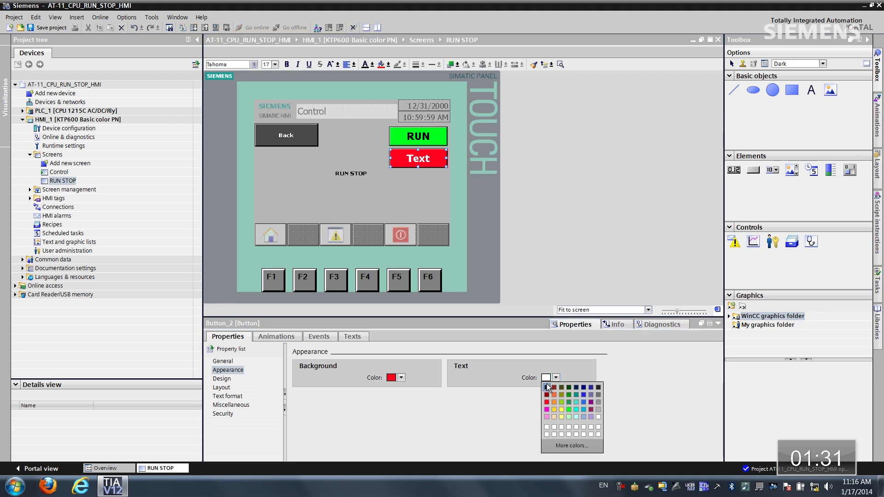
{"action": "left_click", "coordinate": [547, 387]}
{"action": "left_click", "coordinate": [223, 362]}
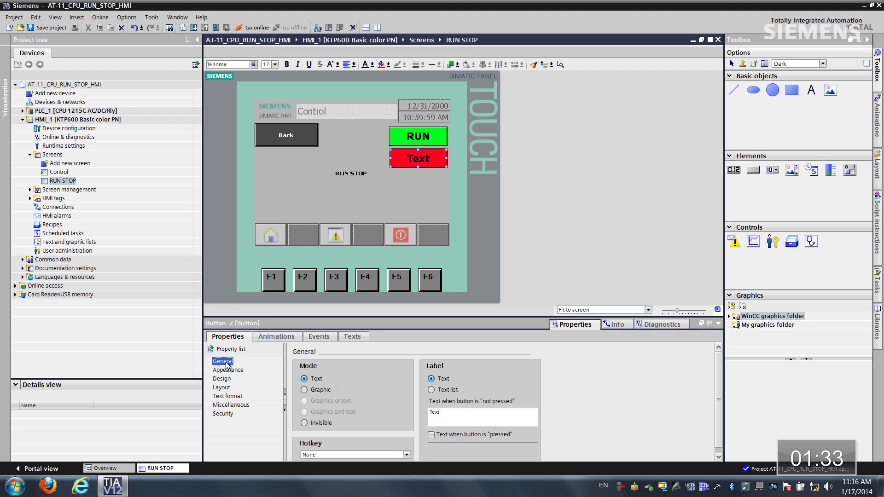
{"action": "left_click", "coordinate": [416, 411]}
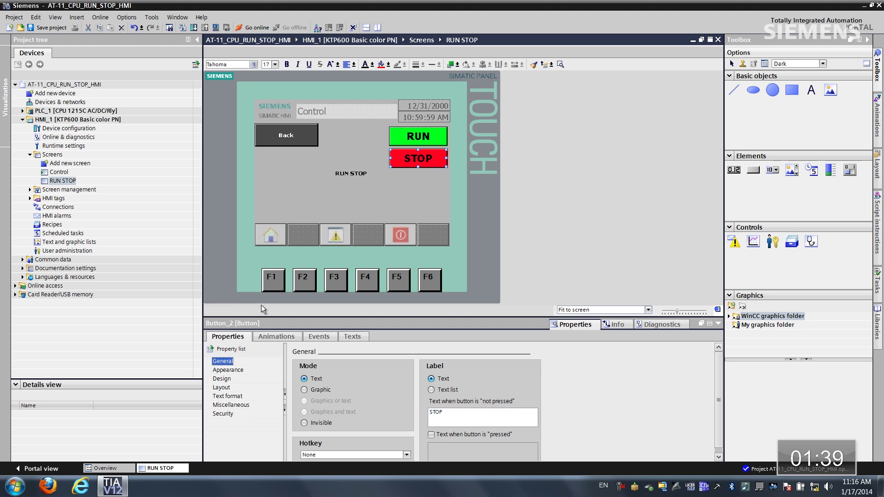
- Download the HMI_1 device's project to the KTP600 panel
{"action": "left_click", "coordinate": [99, 119]}
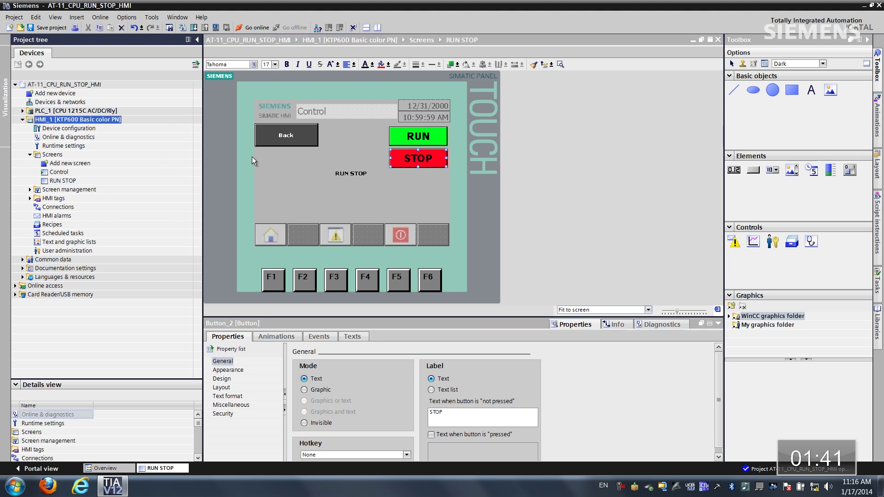
{"action": "left_click", "coordinate": [195, 28]}
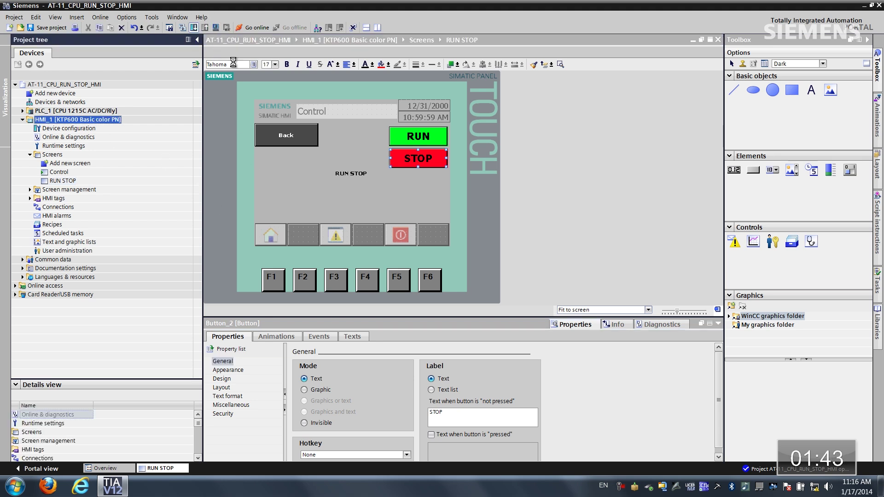